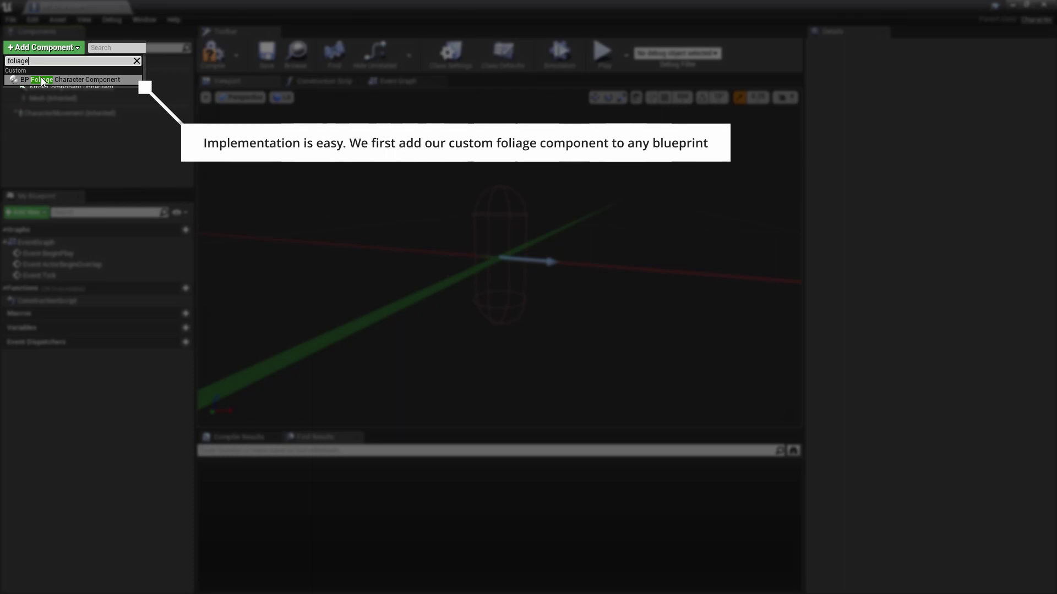
Step: Add the BP Foliage Character Component to BP_Character's components
left_click(42, 82)
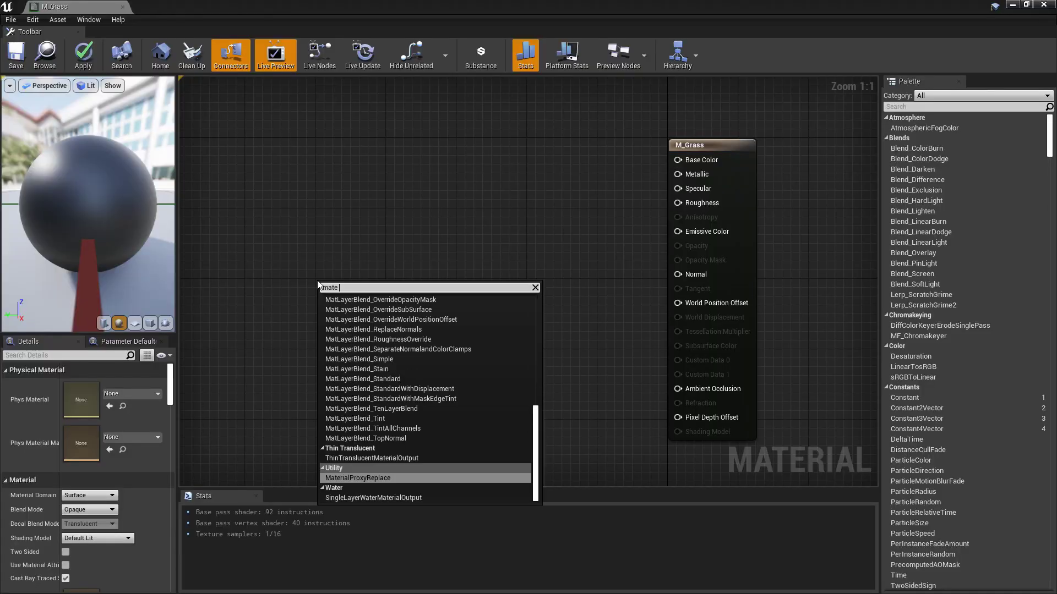
Step: Place MF_Foliage_CharacterPush and add a green-channel ComponentMask fed by TexCoord[0]
left_click_drag(401, 302, 512, 295)
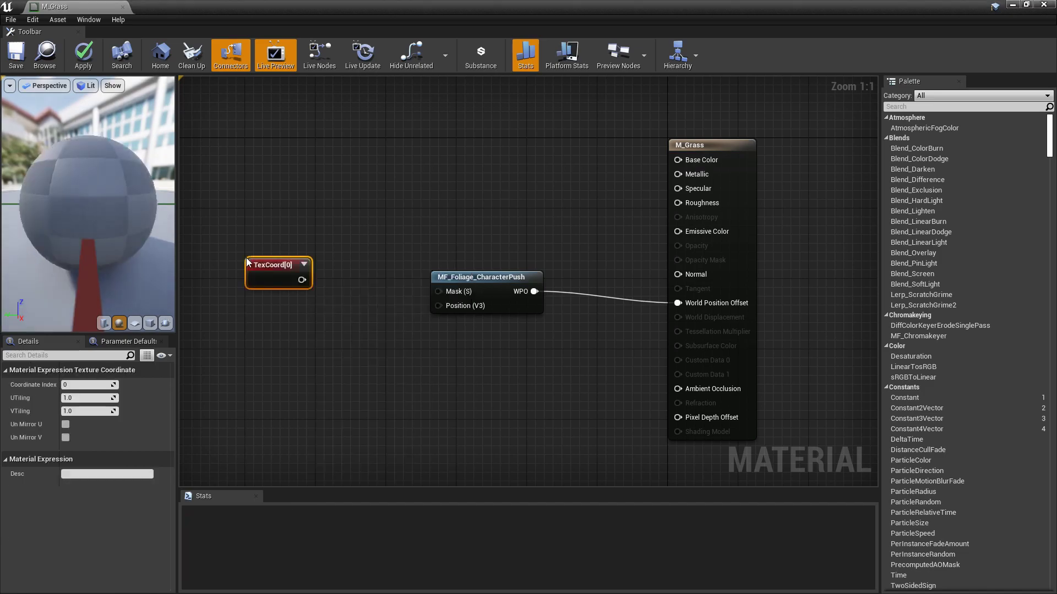
left_click_drag(301, 280, 322, 283)
type("com m")
key("Return")
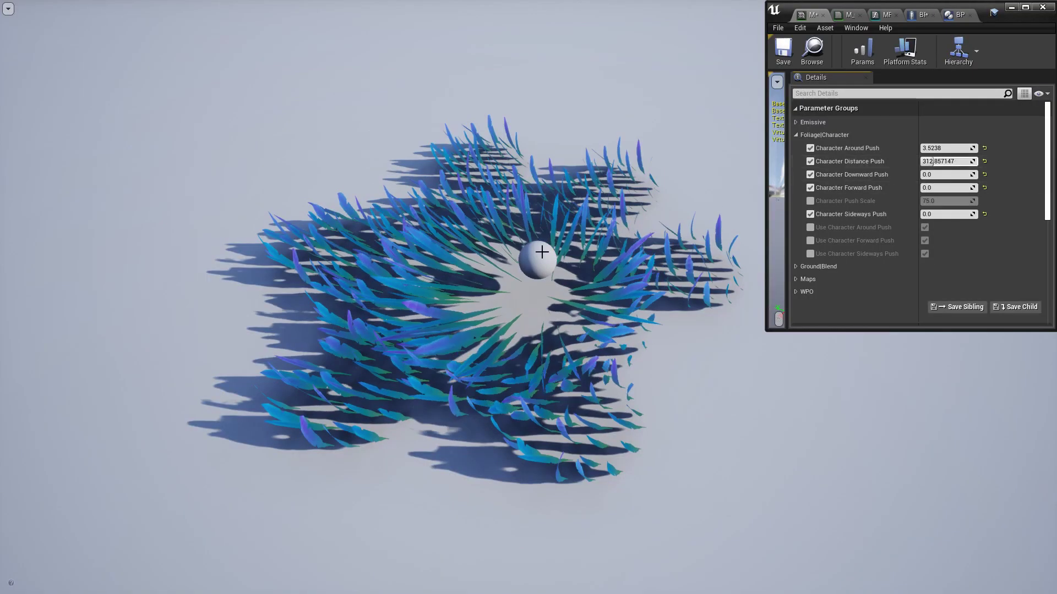
Step: Select the sphere, move it through the grass, and set Character Around Push to 0
left_click(538, 251)
mouse_move(508, 263)
left_mouse_down()
mouse_move(376, 218)
mouse_move(463, 254)
left_mouse_up()
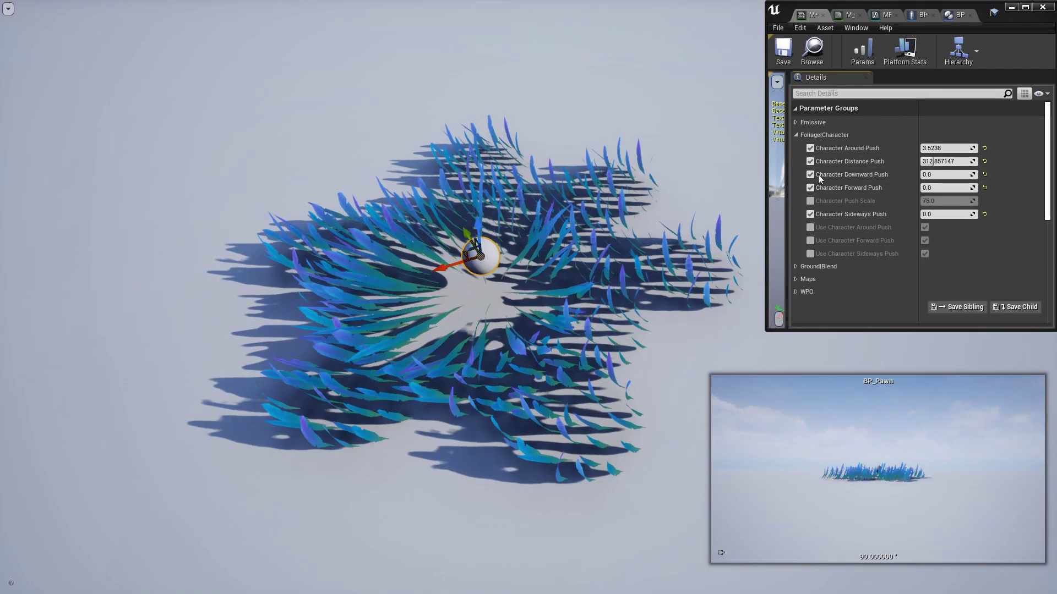
left_click(945, 148)
type("0")
Step: Raise Character Distance Push, then rotate the sphere to see blades sweep sideways
left_click(955, 161)
type("1000")
key("Return")
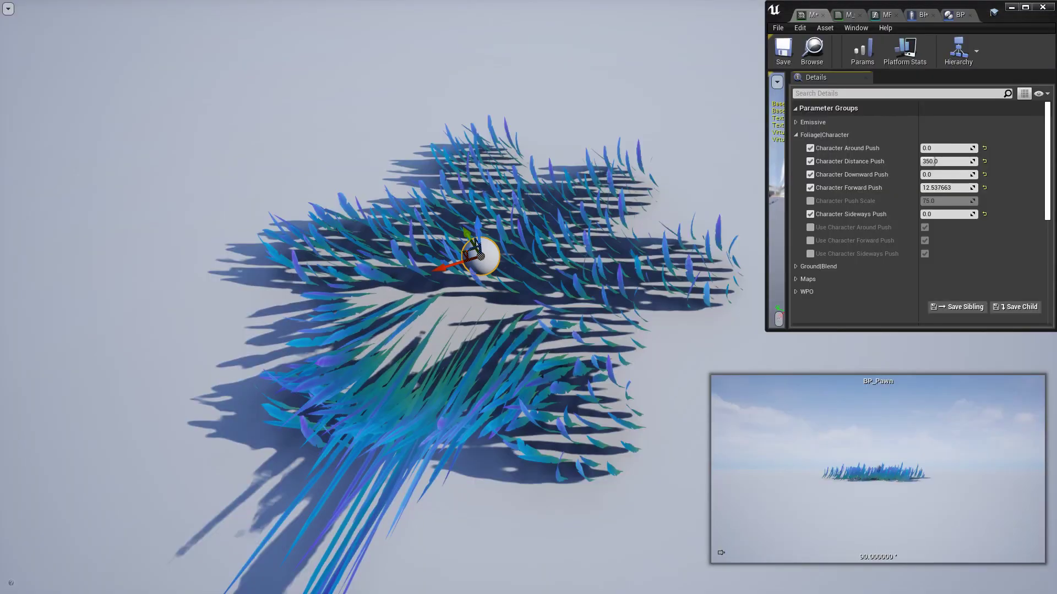
key("e")
mouse_move(486, 301)
left_mouse_down()
mouse_move(416, 275)
mouse_move(432, 294)
mouse_move(420, 278)
left_mouse_up()
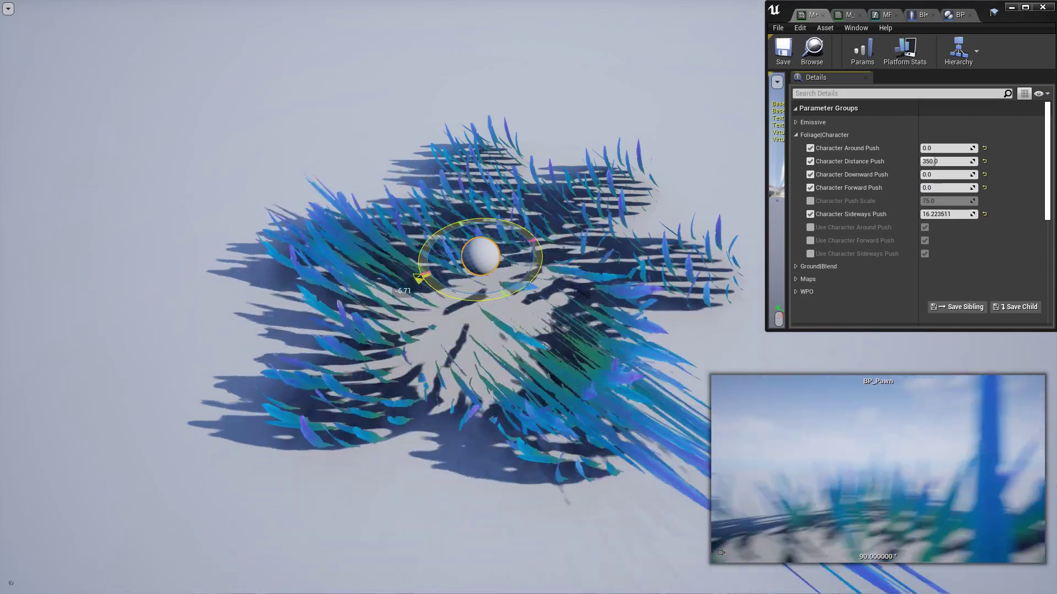
Step: Set Character Downward Push to 1.0 in the sphere's Details
left_click(945, 175)
type("1")
key("Return")
key("w")
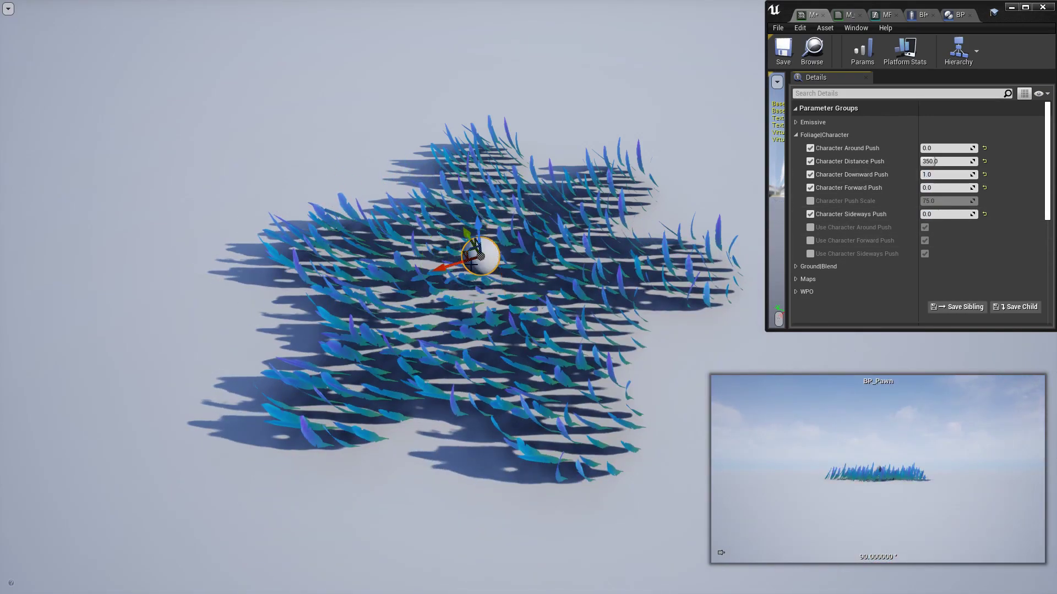
Step: Drag the sphere across the grass to watch it trample the blades flat
left_click_drag(459, 254, 465, 273)
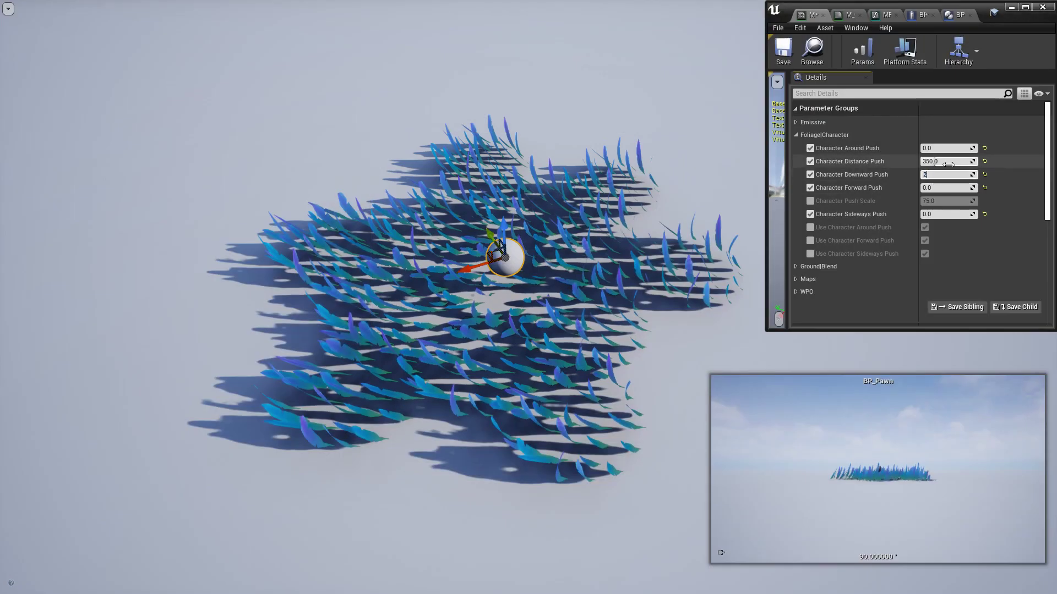
left_click_drag(484, 254, 488, 243)
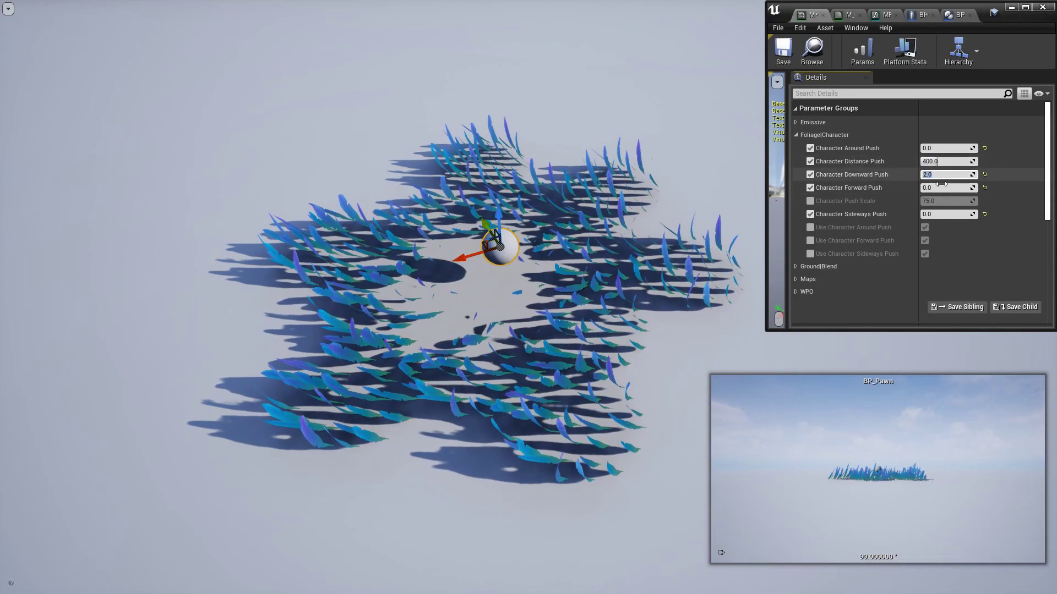
left_click_drag(493, 242, 425, 247)
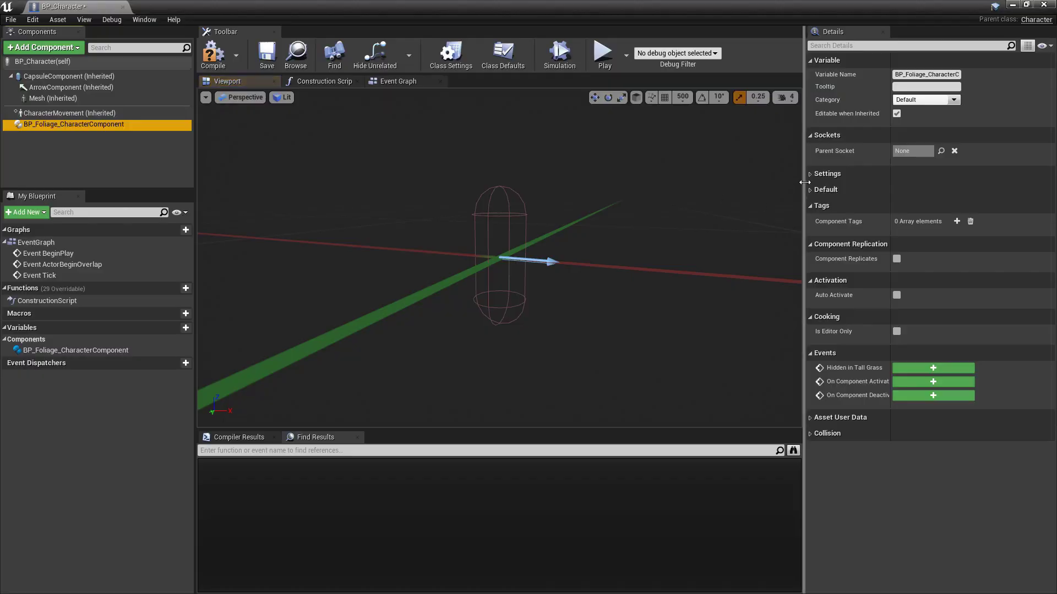
Step: Expand the component's Settings category and its particle subcategory in Details
left_click(814, 176)
left_click(815, 202)
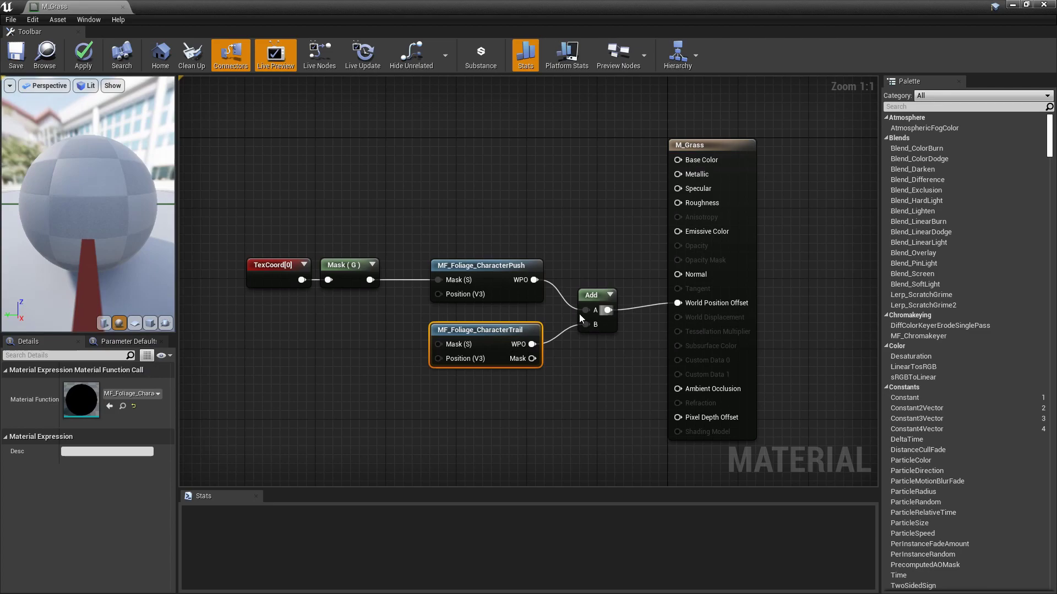
Step: Wire the Mask (G) output into CharacterTrail's Mask (S) input
left_click_drag(438, 344, 366, 280)
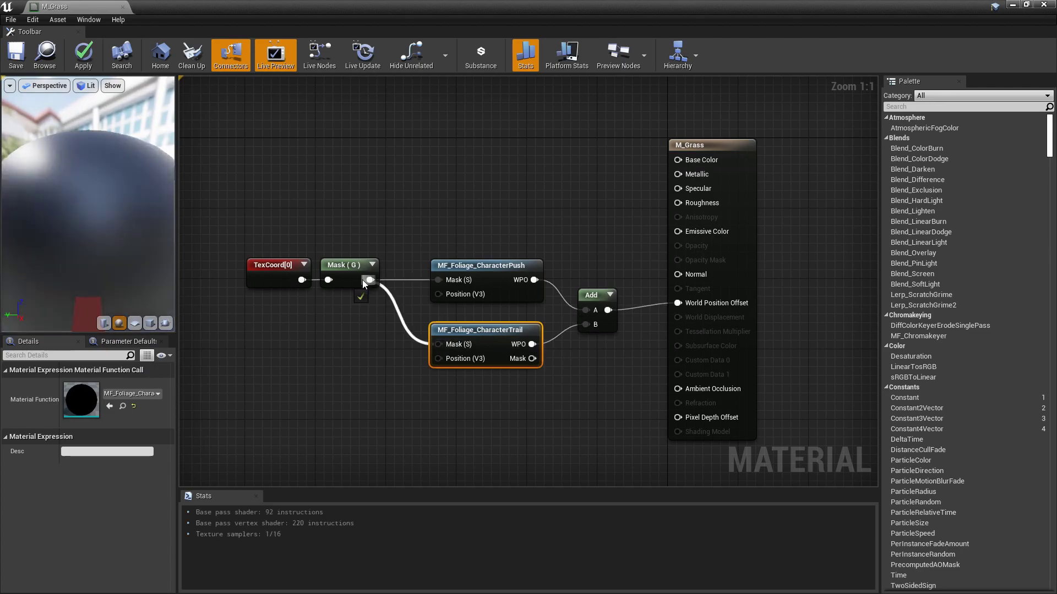
left_click(368, 339)
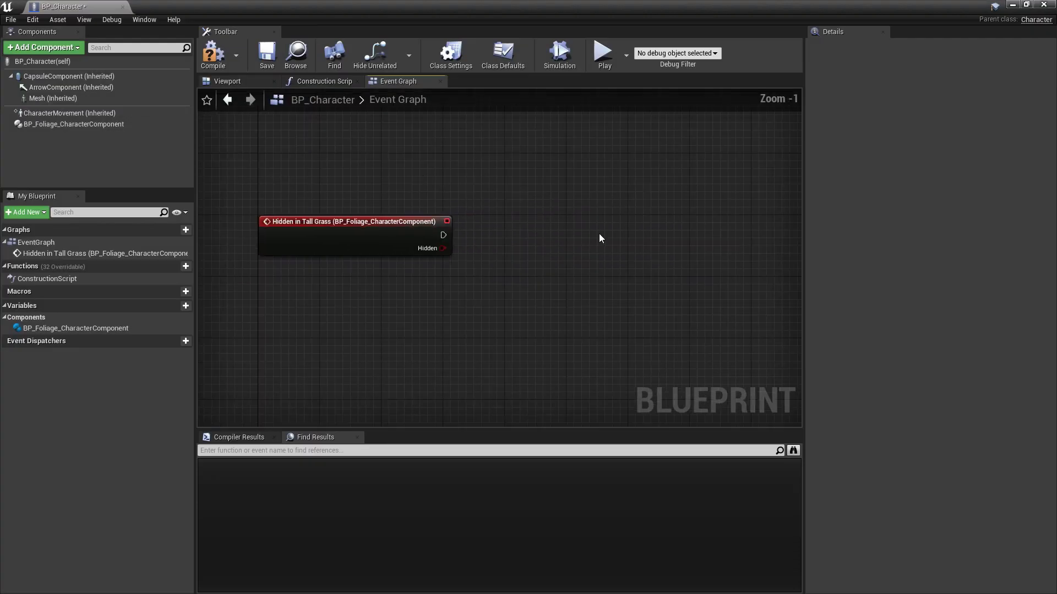
Step: Connect the Hidden in Tall Grass event's execution pin to the Branch node
left_click_drag(445, 237, 490, 235)
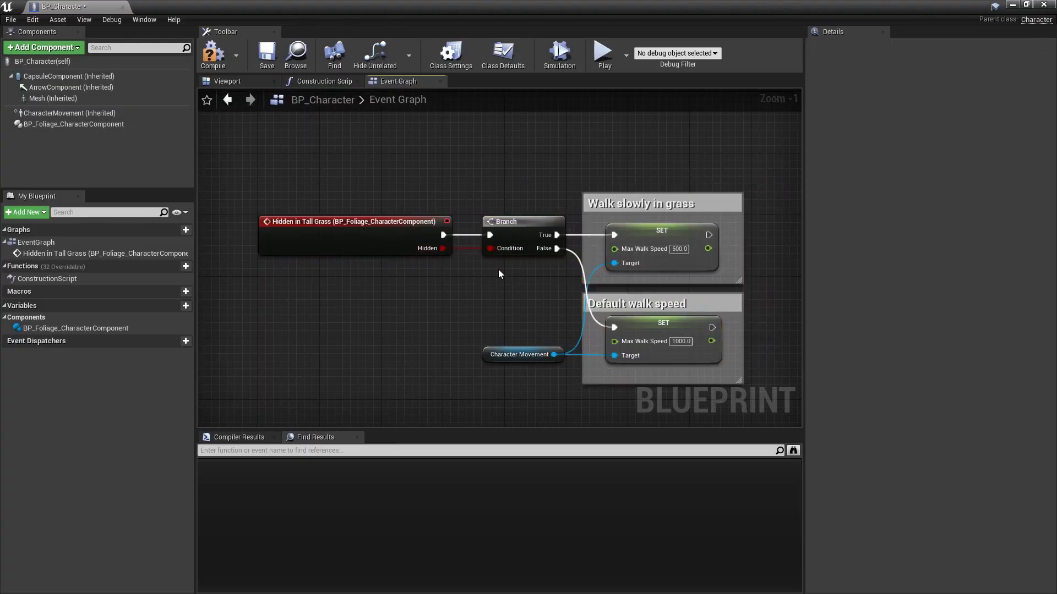